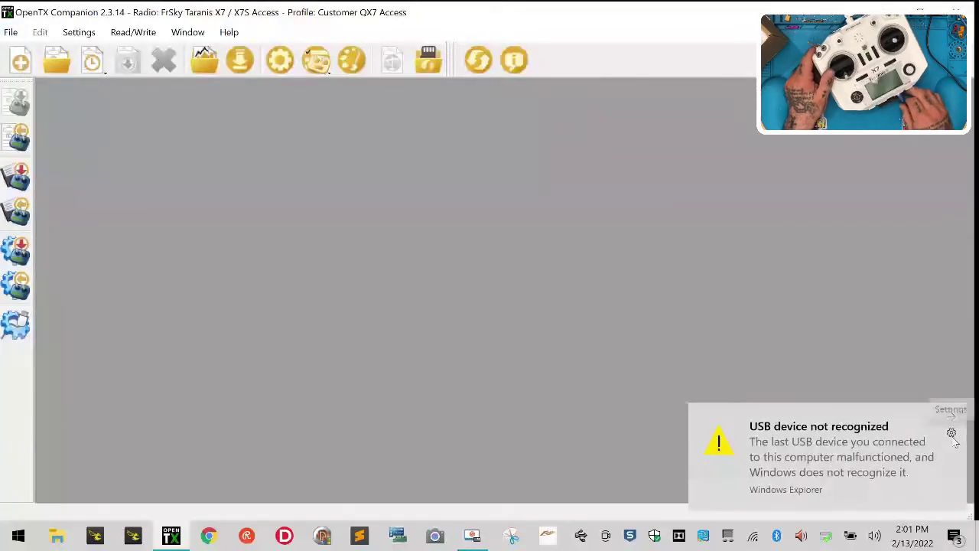
Keep Customer QX7 Access as the radio profile and dismiss both USB not recognized warnings
click(952, 435)
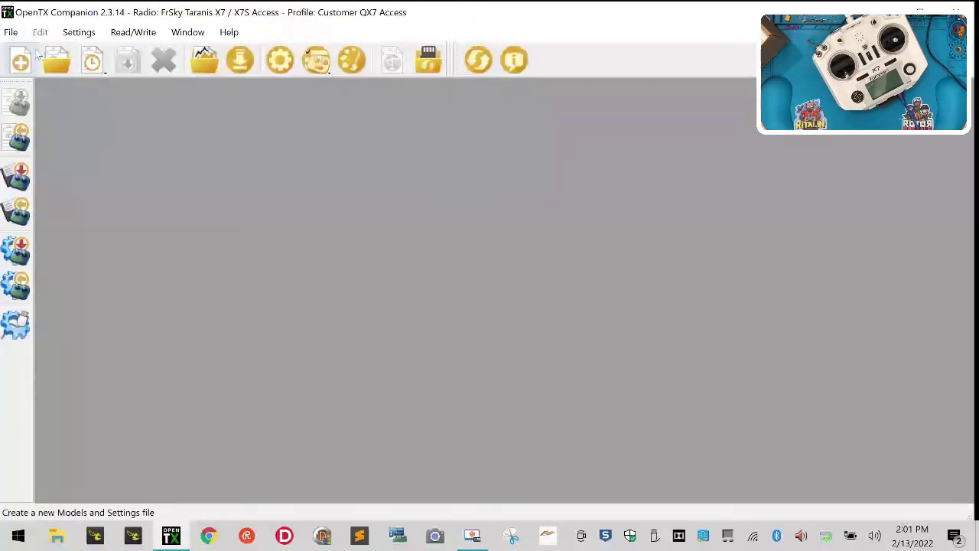
click(67, 35)
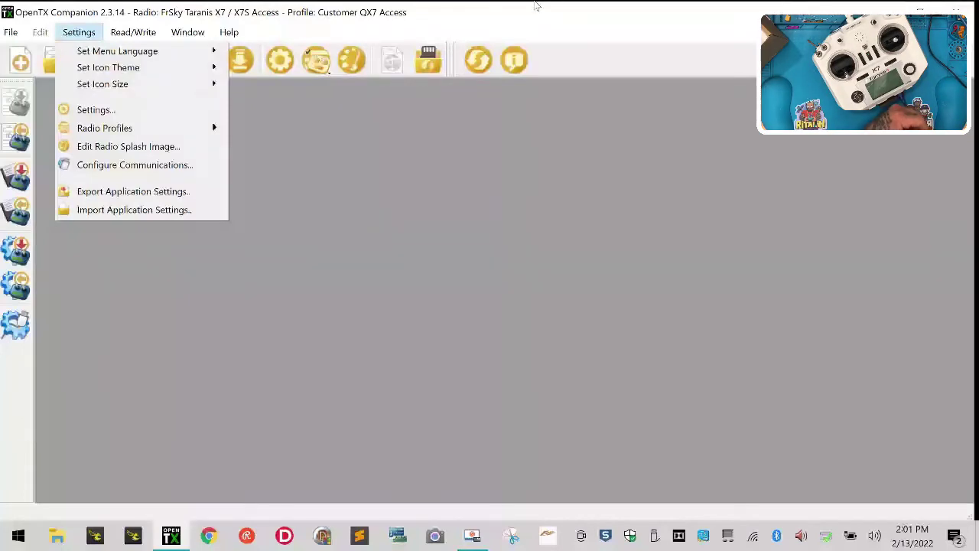
click(230, 124)
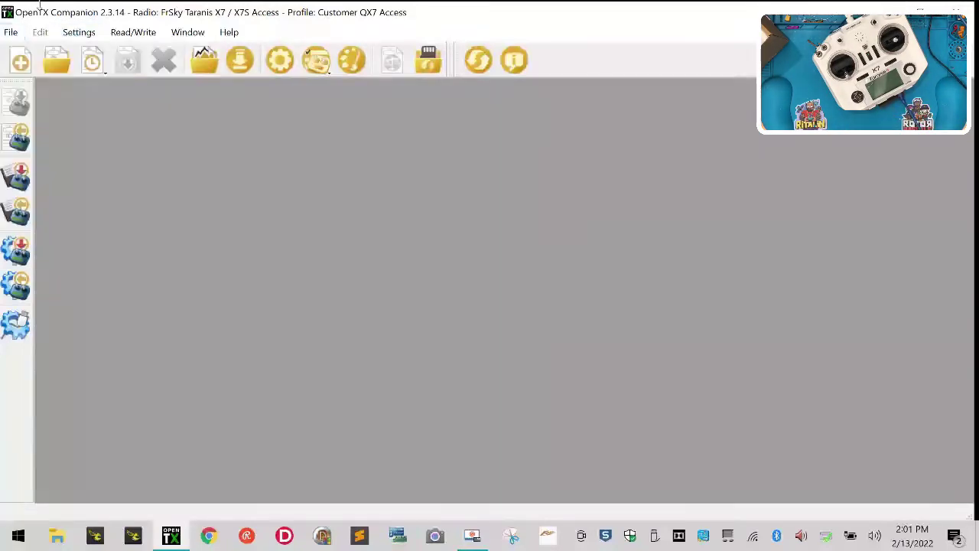
click(79, 32)
mouse_move(131, 129)
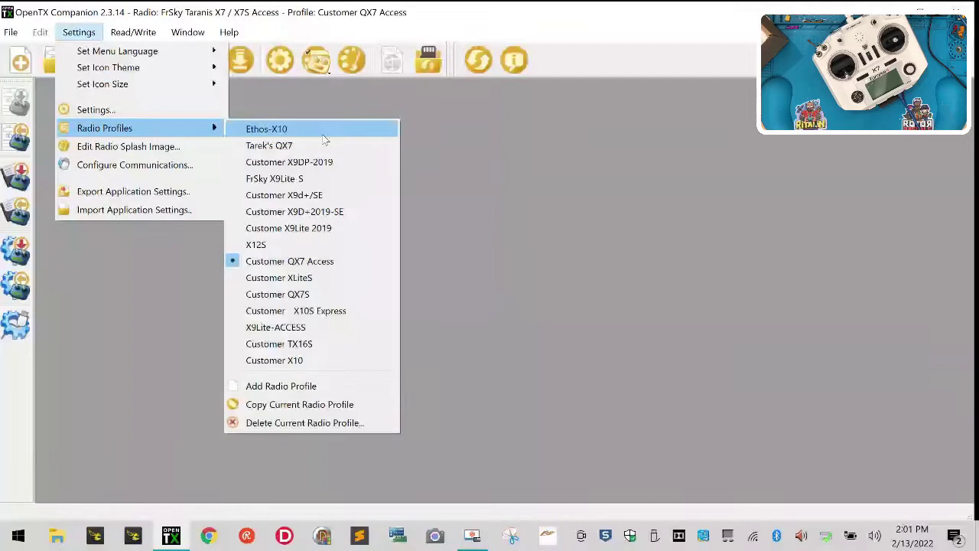
click(334, 264)
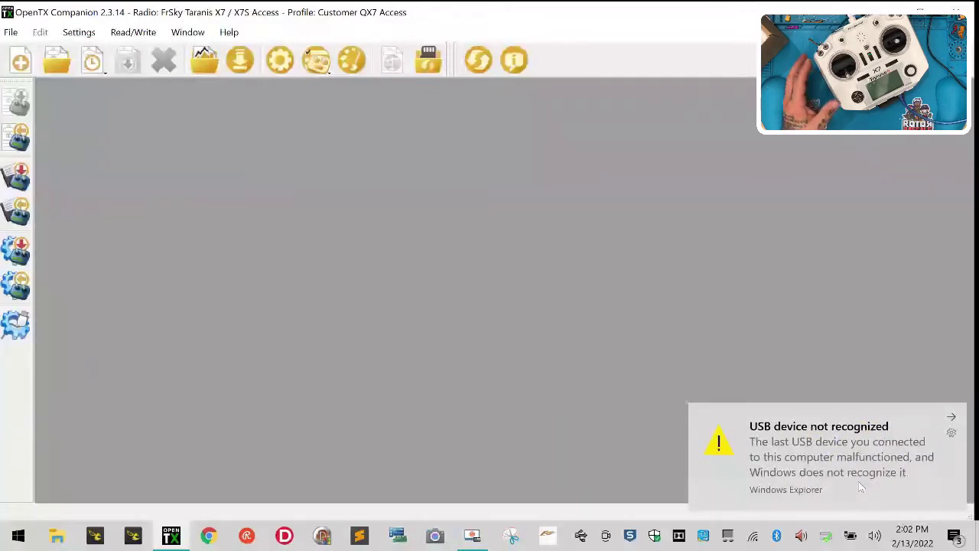
click(858, 481)
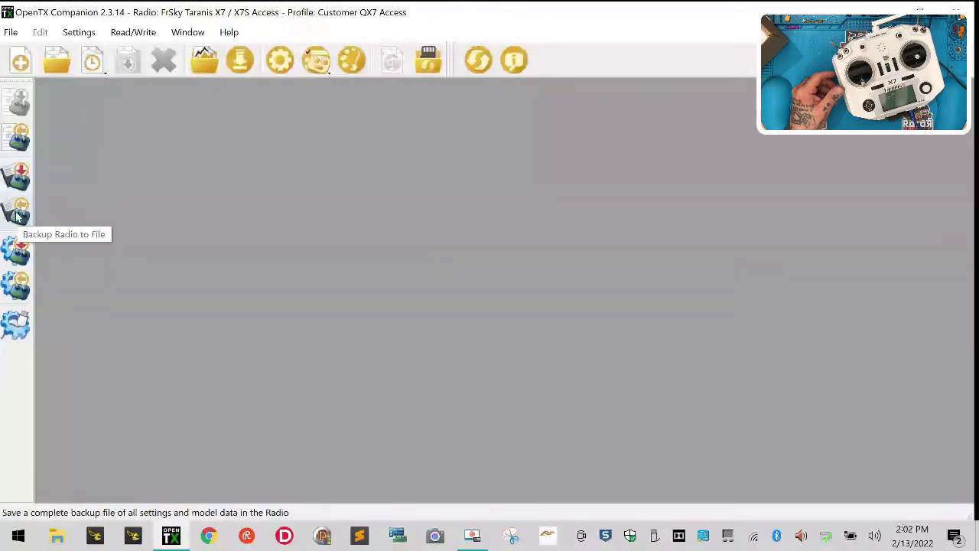
Write the opentx-2.3.14 firmware to the radio and acknowledge the failed firmware compatibility check
click(15, 249)
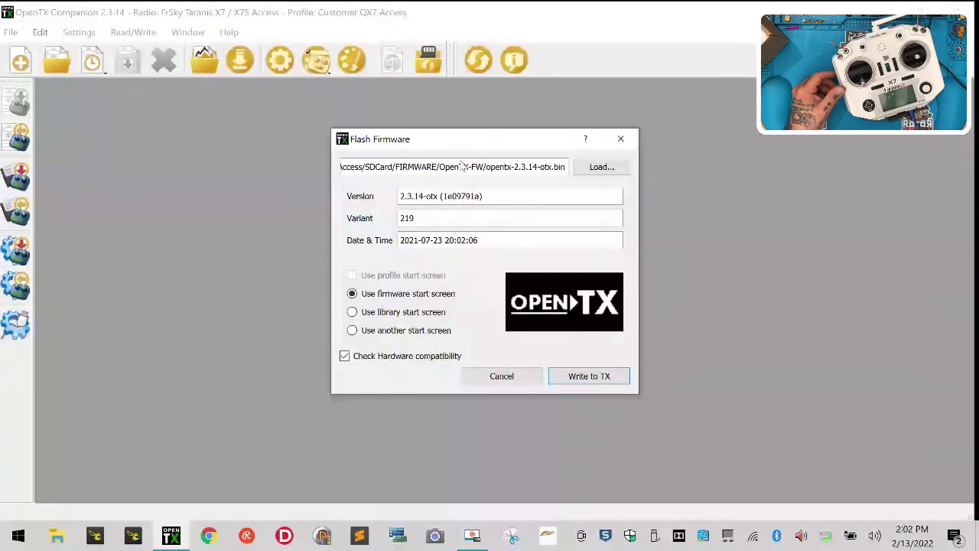
drag(462, 167, 680, 184)
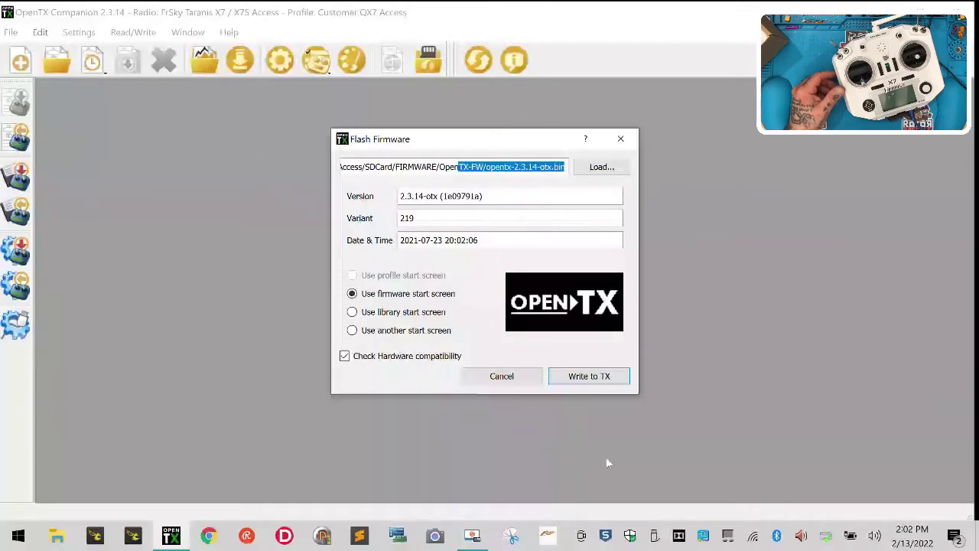
click(623, 376)
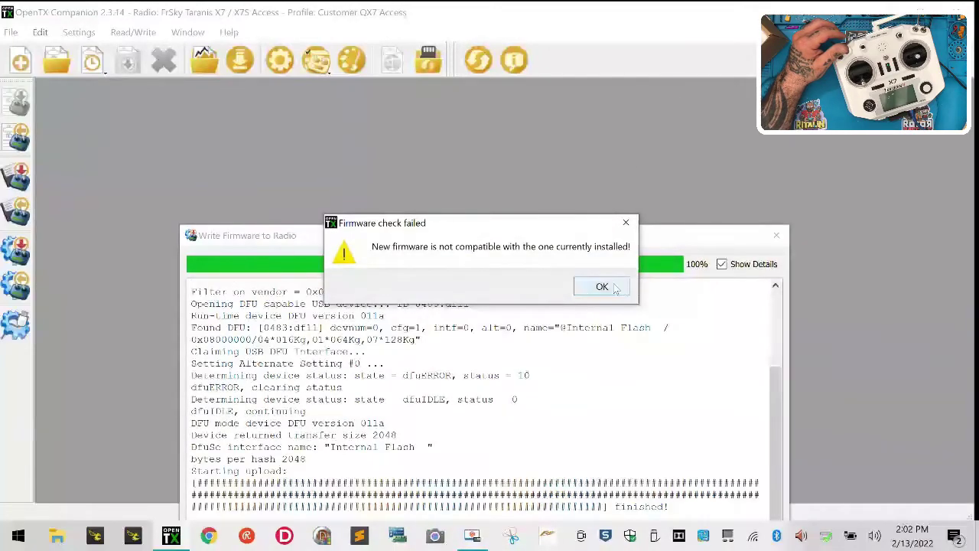
click(602, 287)
drag(587, 236, 563, 150)
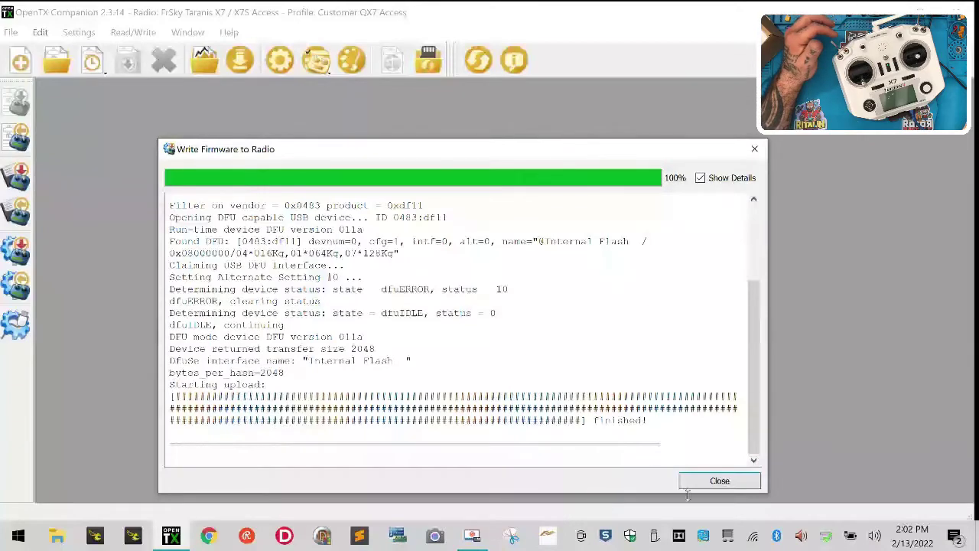
Reflash the 2.3.14 firmware with Check Hardware compatibility unticked until Flashing done appears
click(715, 482)
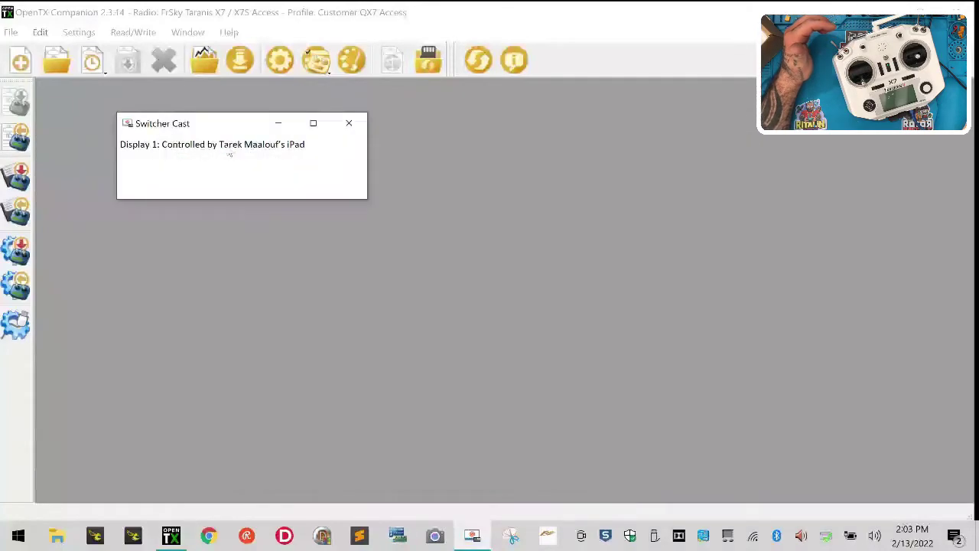
click(22, 260)
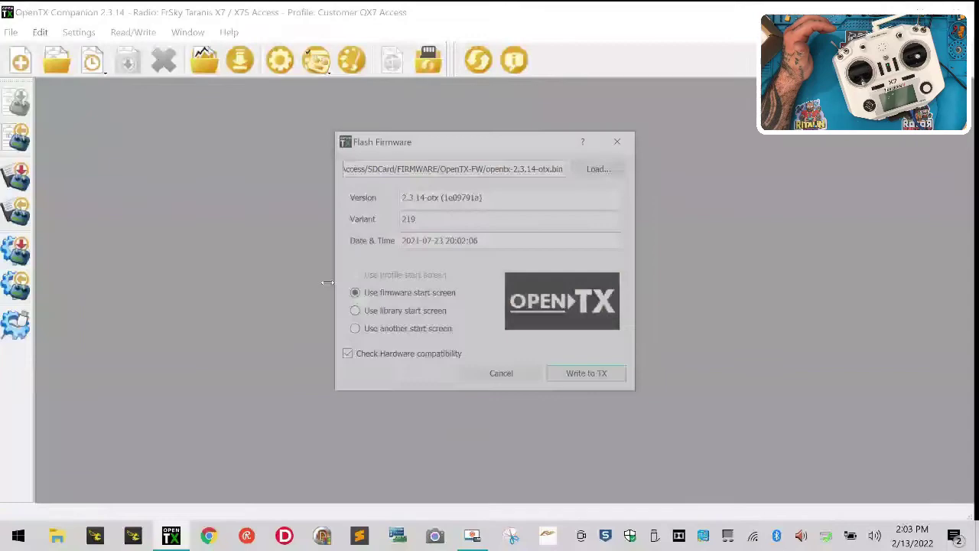
click(589, 376)
drag(618, 236, 611, 93)
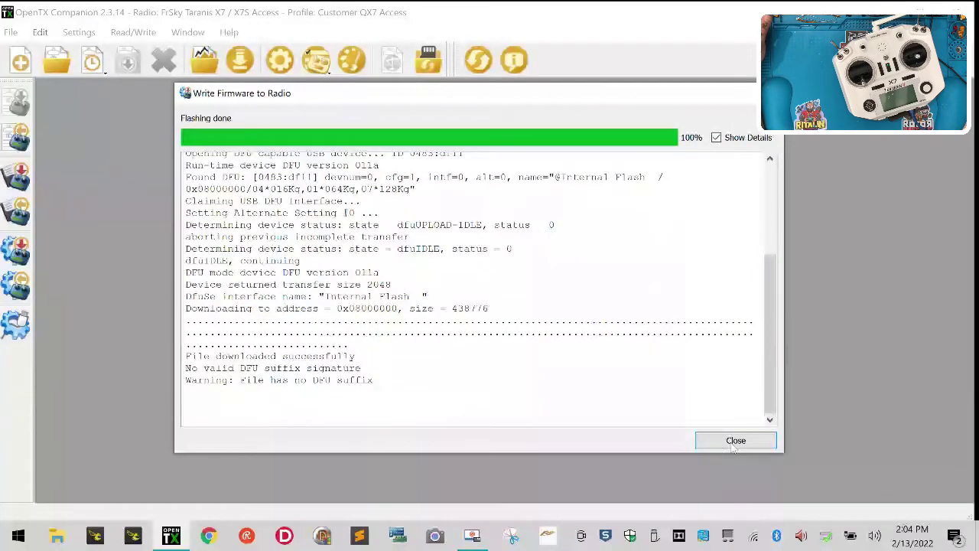
Close the finished flashing window and safely eject the STM32 BOOTLOADER device
click(735, 444)
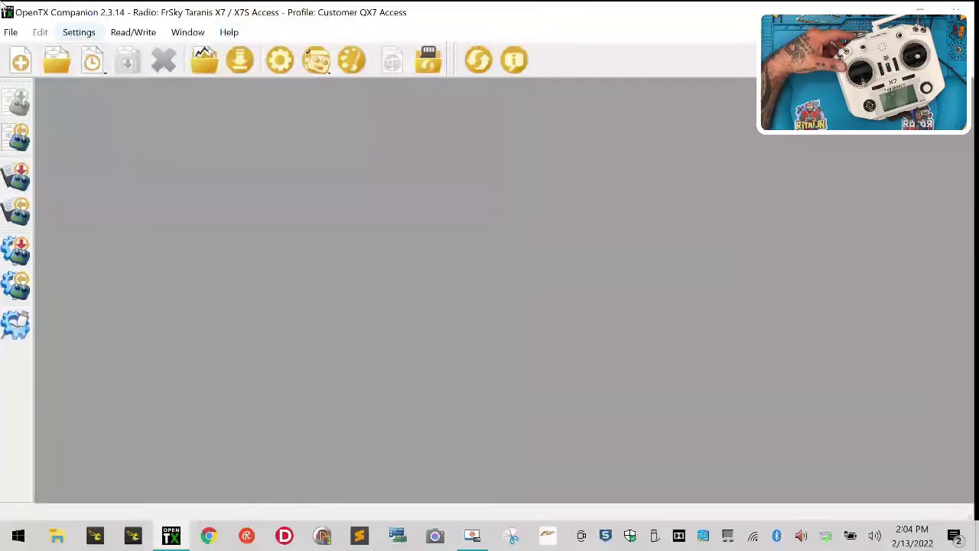
click(654, 535)
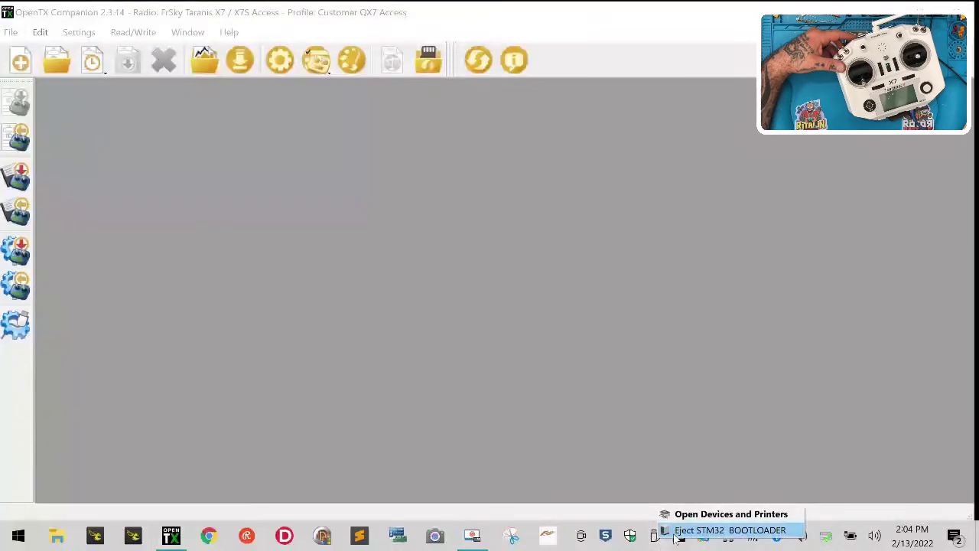
click(719, 529)
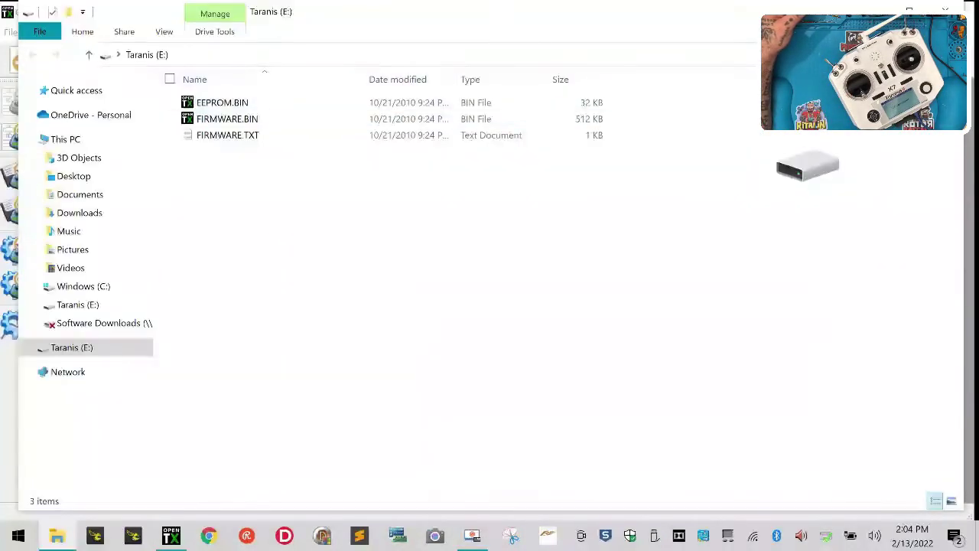
Close the File Explorer window showing the Taranis (E:) drive
click(949, 7)
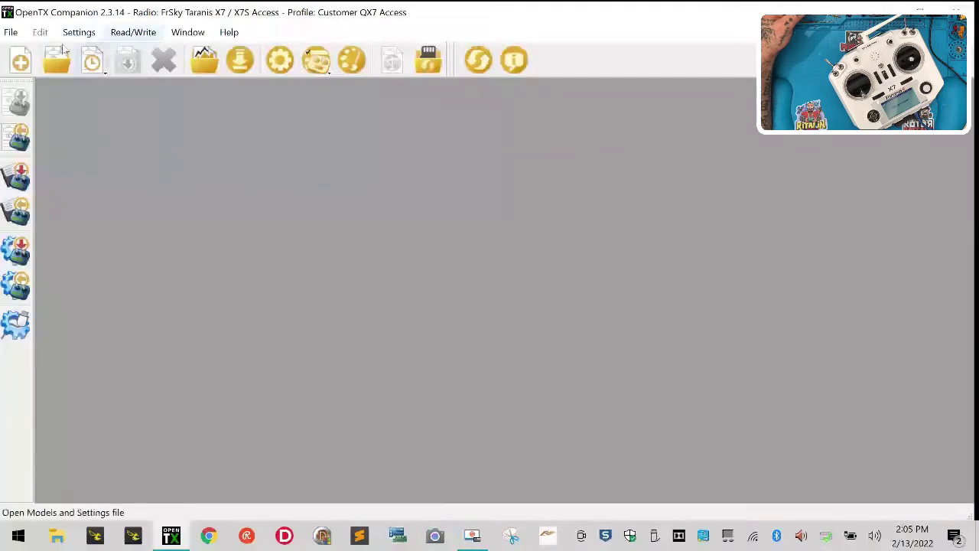
Write the 2.3.14 firmware to the radio again and close the window after Flashing done
click(21, 256)
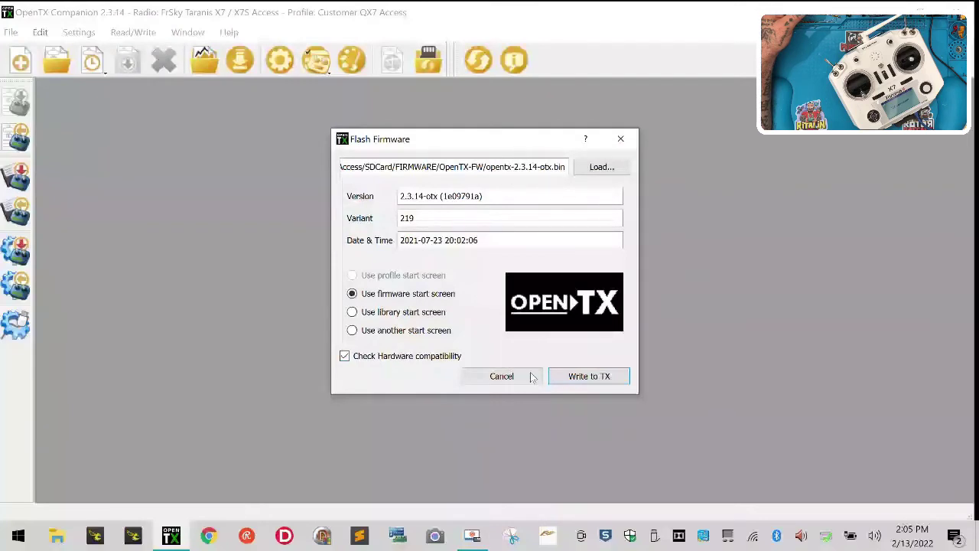
drag(482, 166, 369, 173)
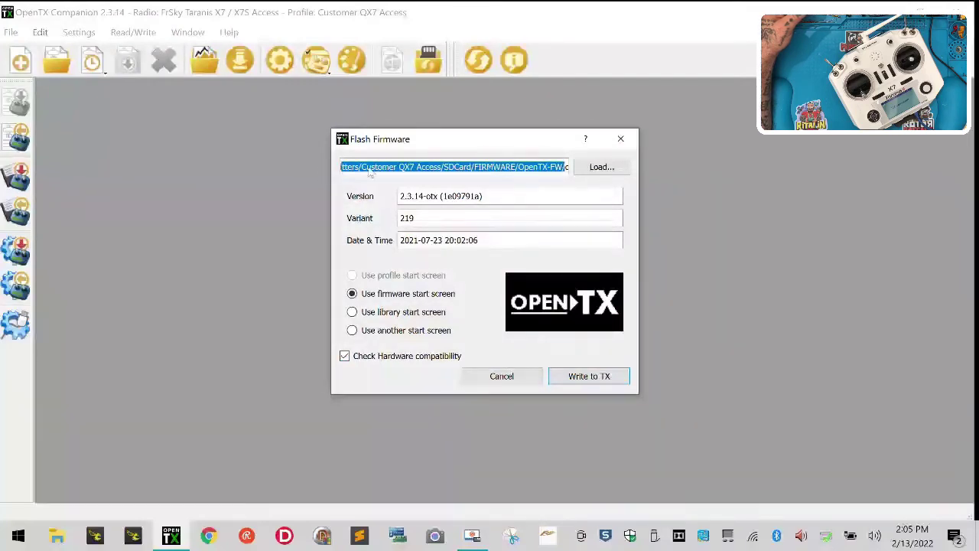
click(603, 378)
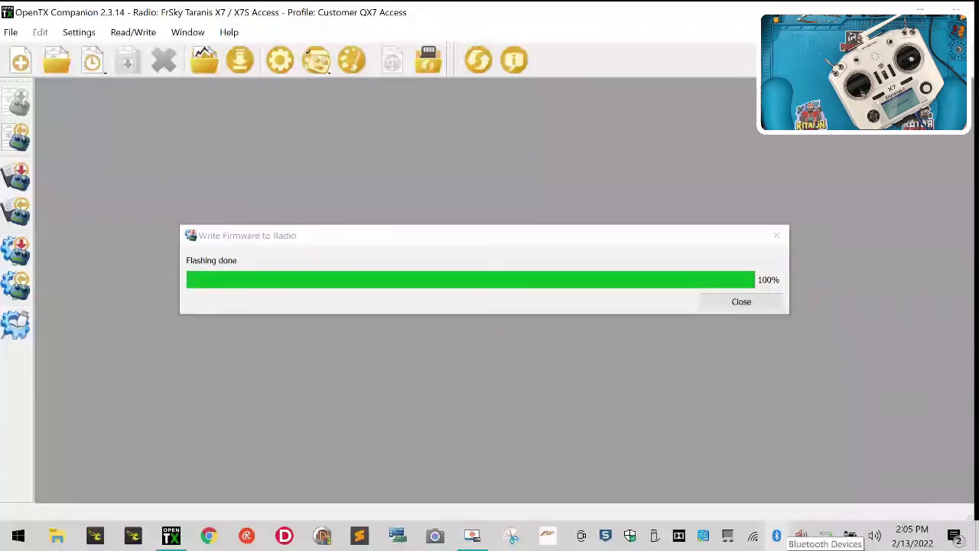
click(741, 303)
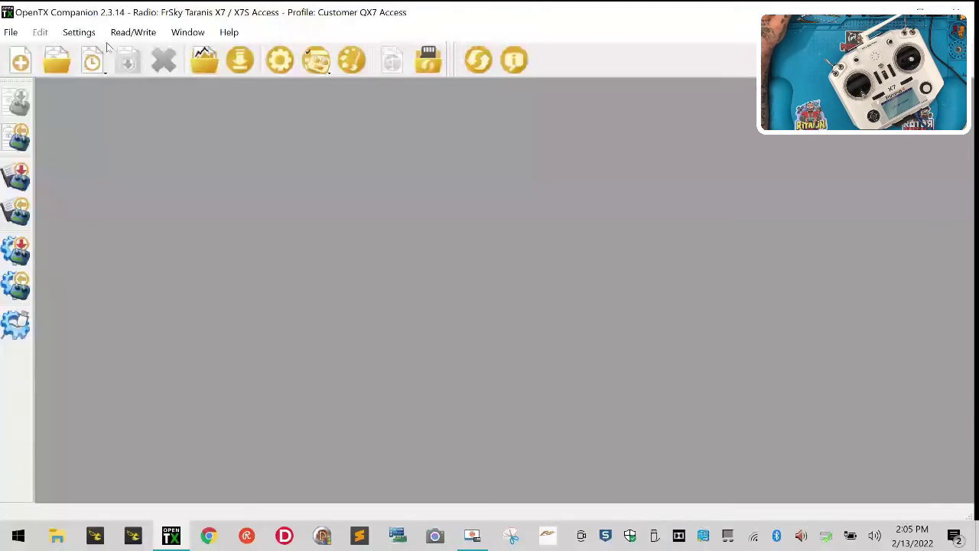
click(85, 35)
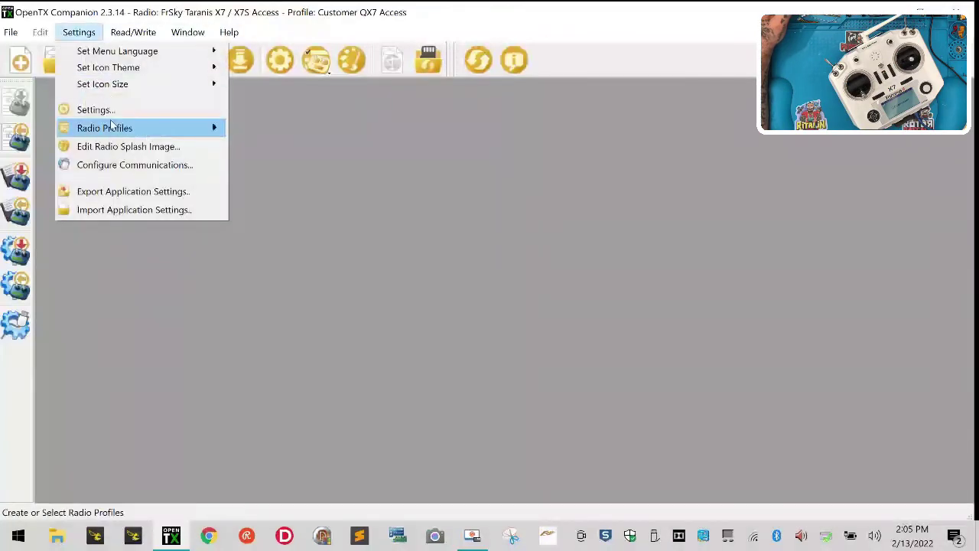
mouse_move(184, 128)
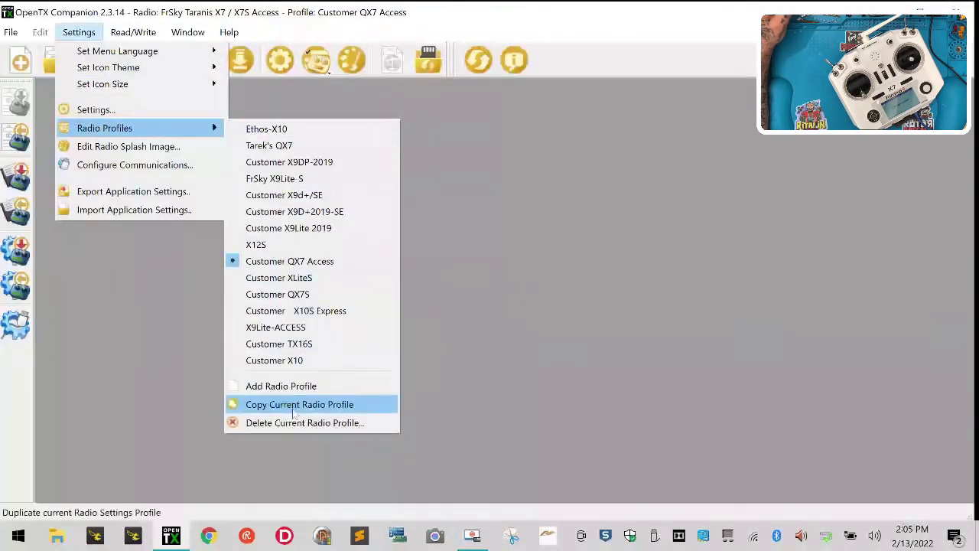
click(506, 192)
click(281, 60)
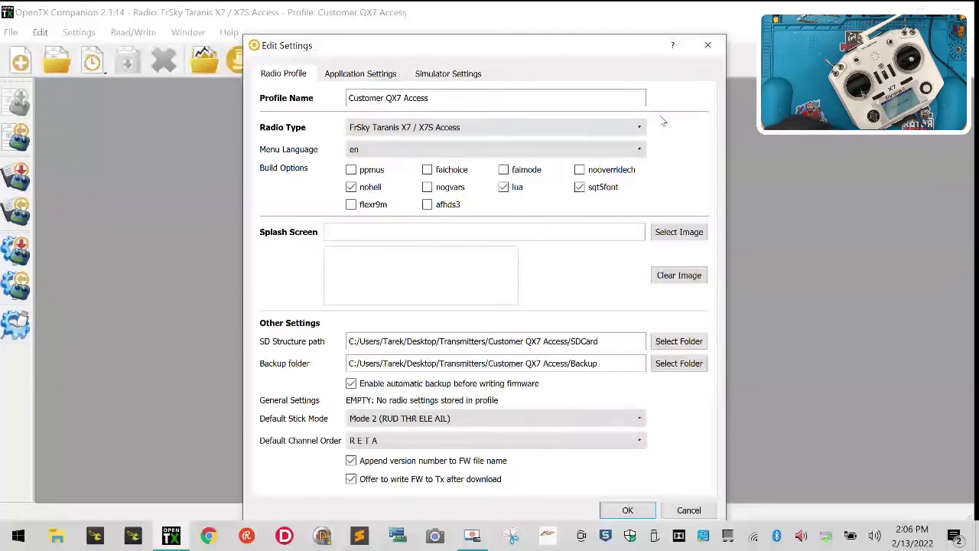
click(706, 44)
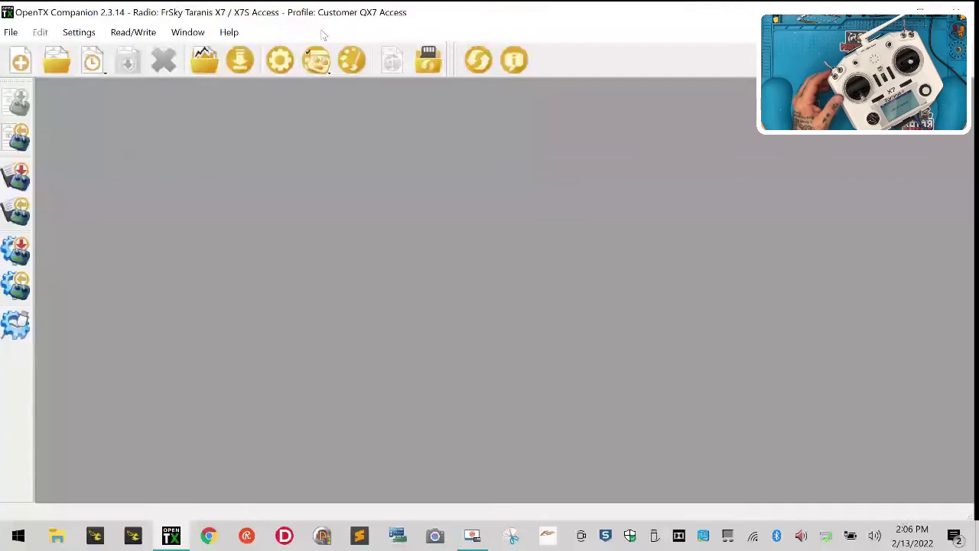
Eject the Taranis (E:) drive via Safely Remove Hardware and dismiss the device list
click(655, 536)
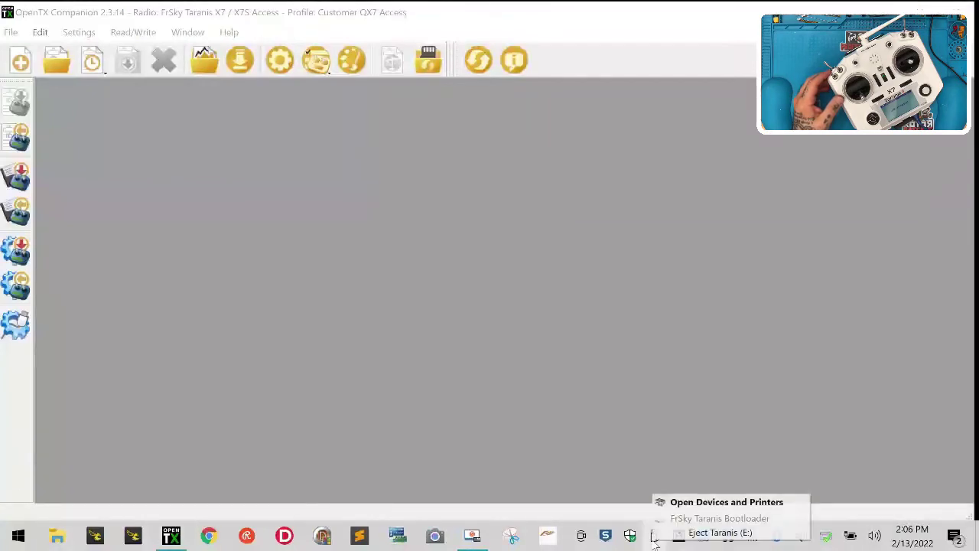
click(660, 531)
click(656, 537)
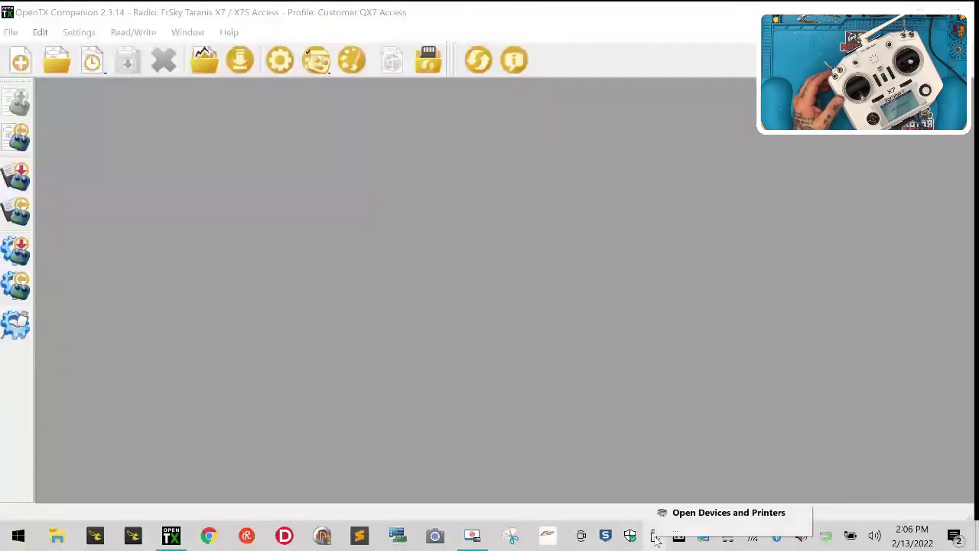
click(672, 398)
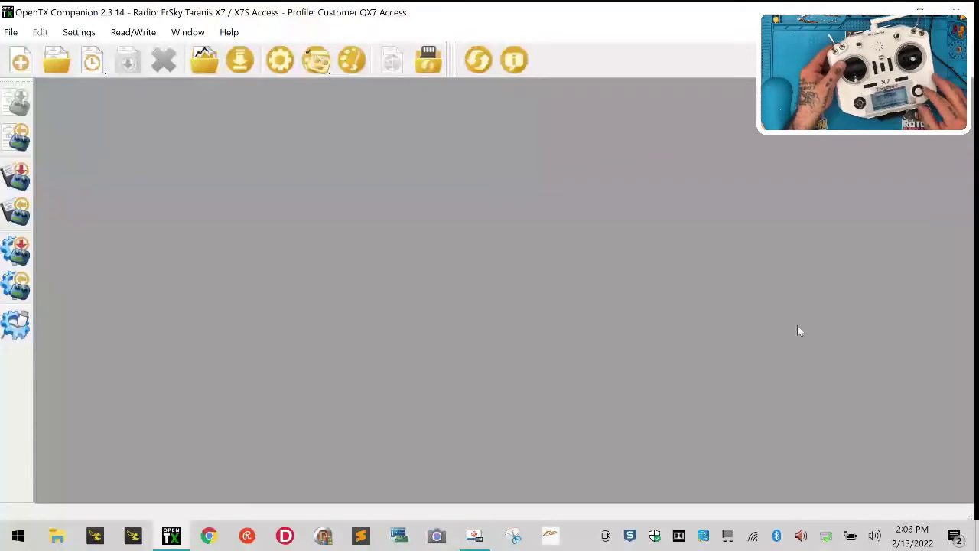